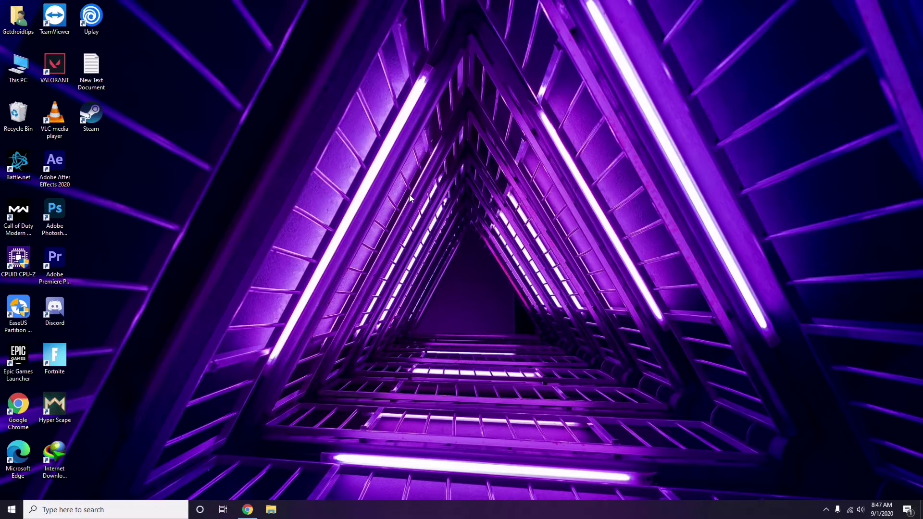
right_click(403, 172)
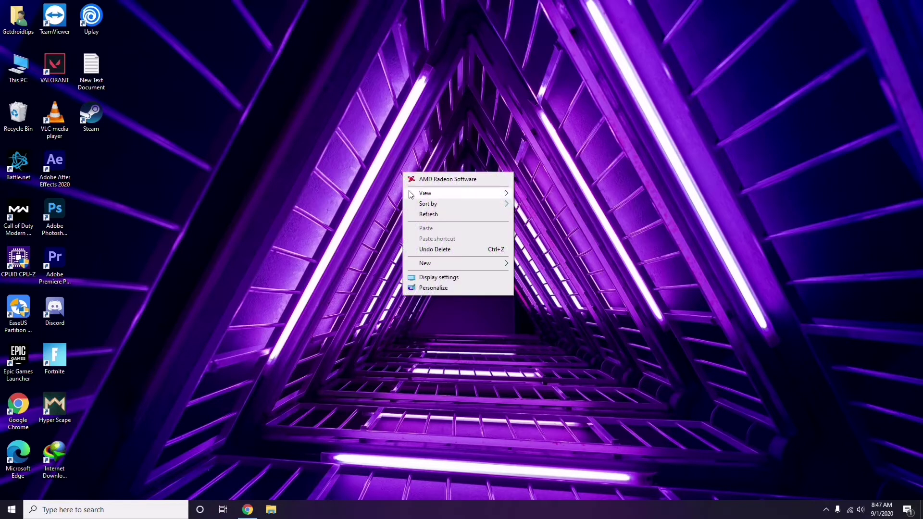
click(429, 212)
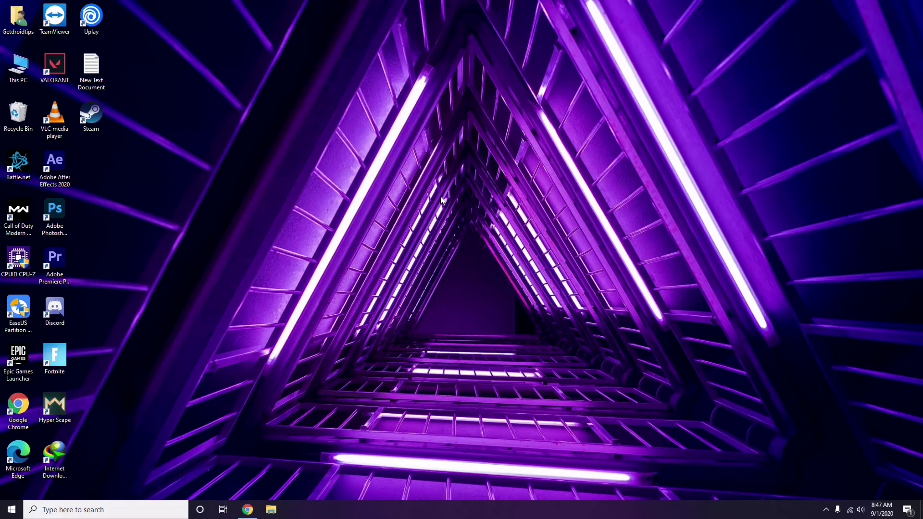
right_click(350, 134)
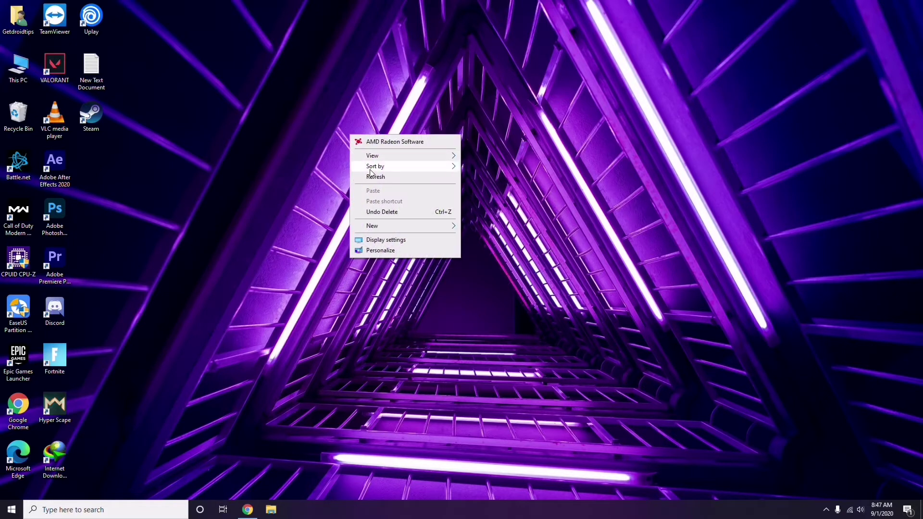
click(373, 176)
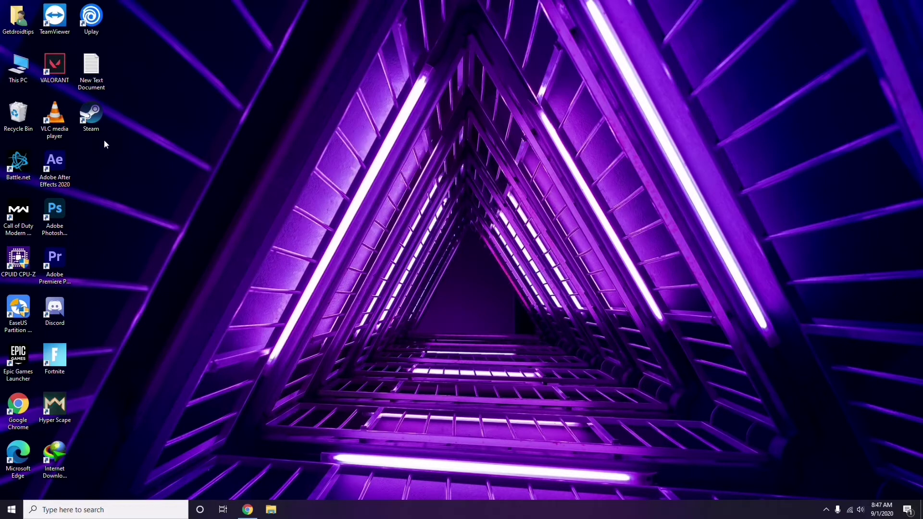
- Open Device Manager within Computer Management for This PC to view the device categories, and close the window
right_click(20, 78)
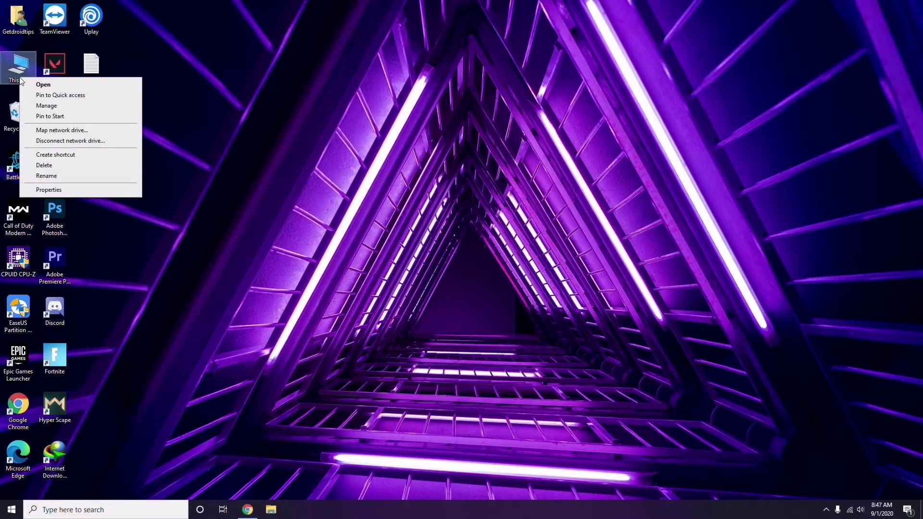
click(47, 105)
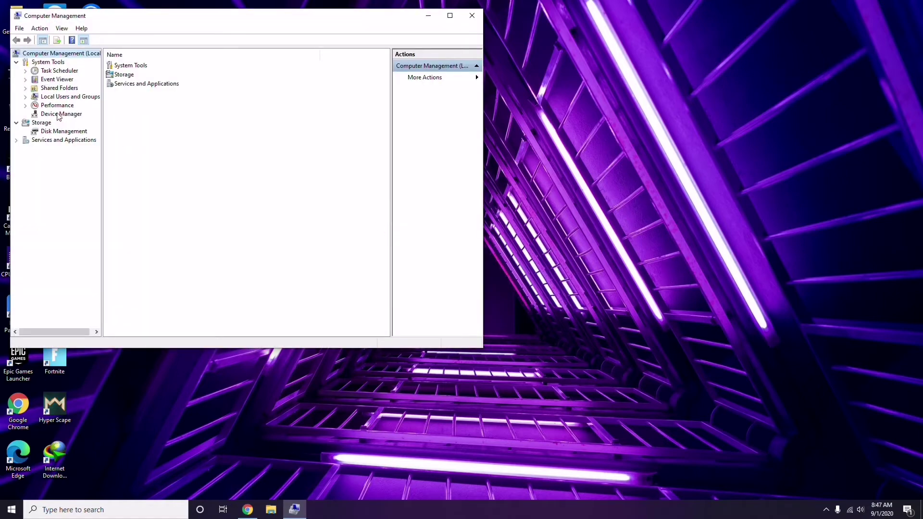
click(56, 114)
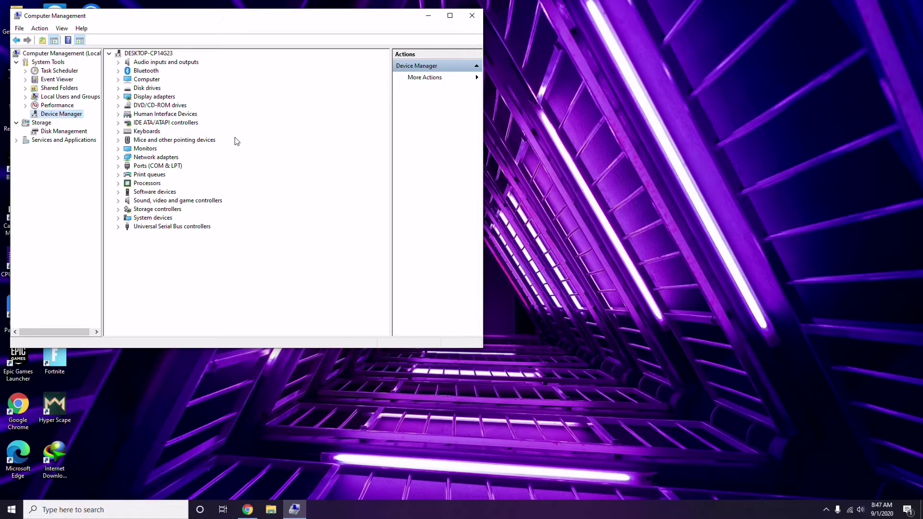
click(472, 16)
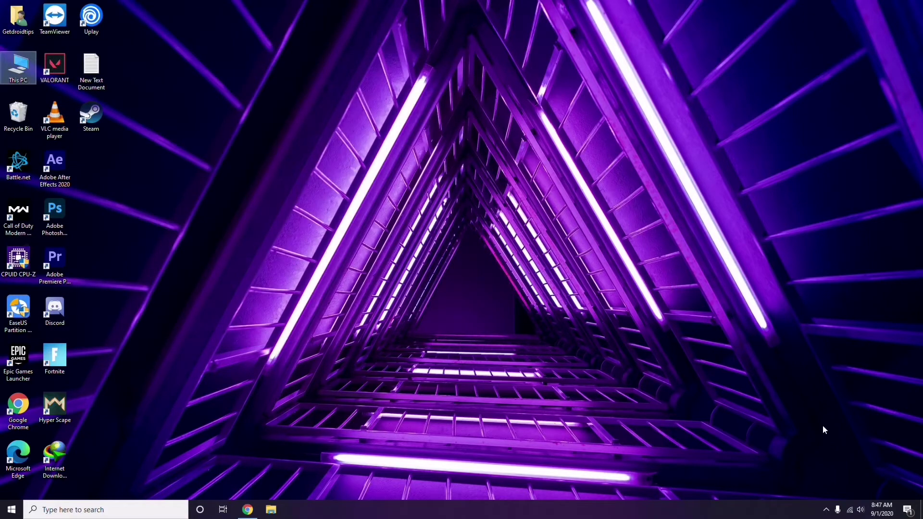
- Open AMD Radeon Software, examine the installed and available driver versions on its System and Home pages, and close it
click(827, 515)
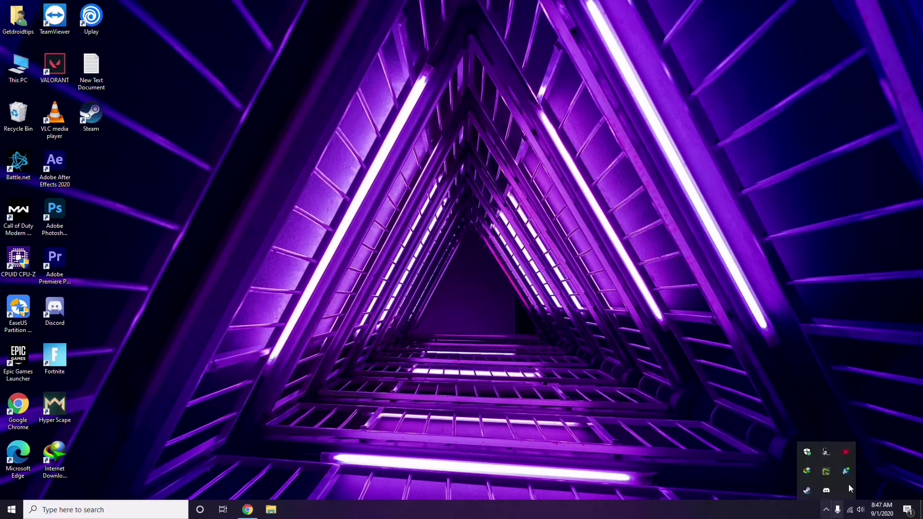
click(845, 453)
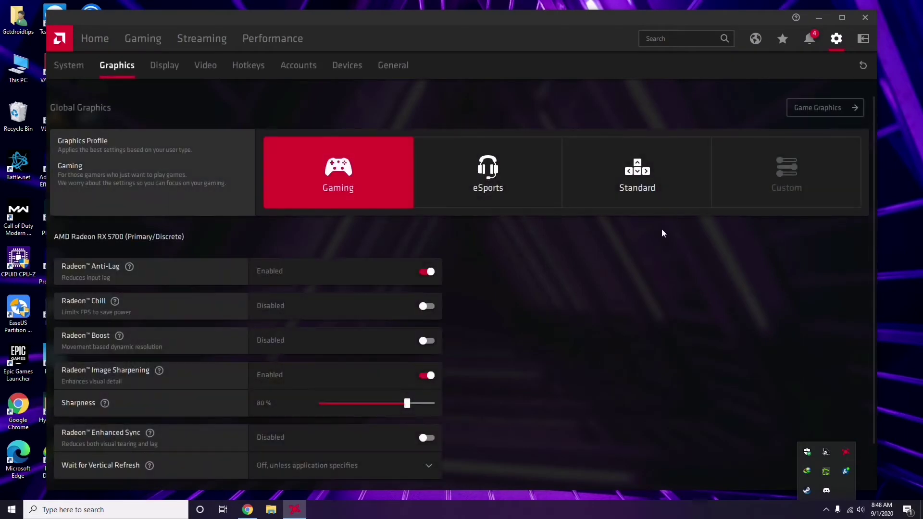
click(77, 67)
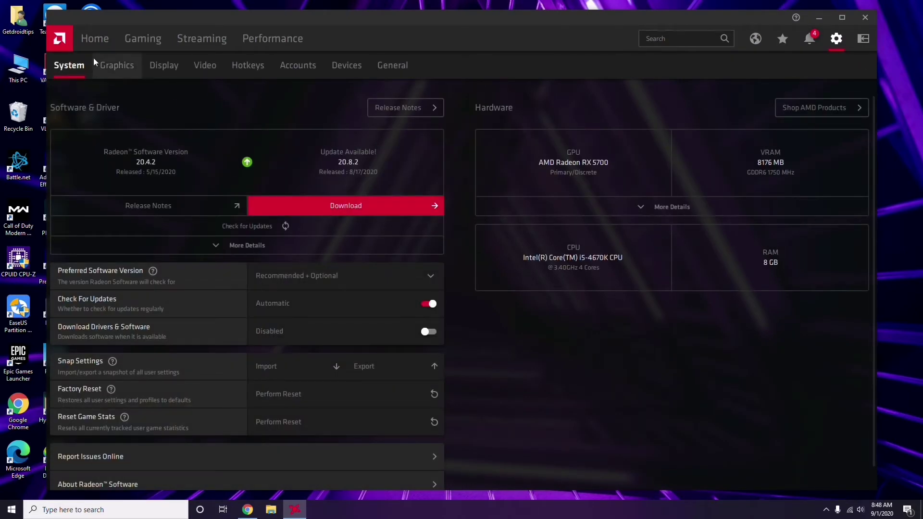
click(114, 68)
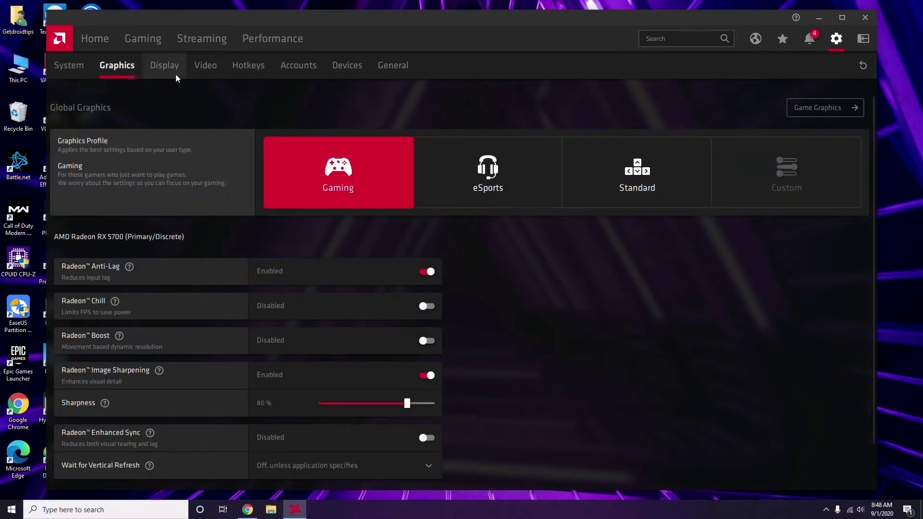
click(175, 72)
click(101, 44)
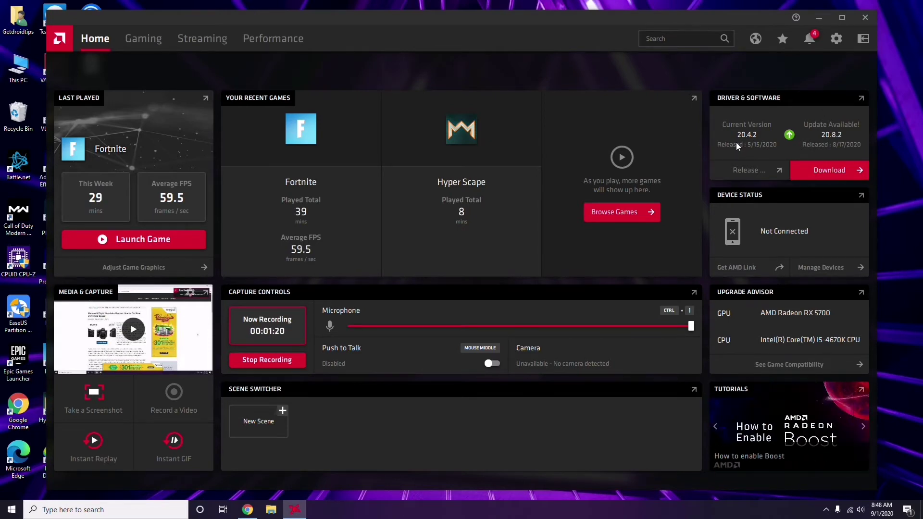
click(870, 19)
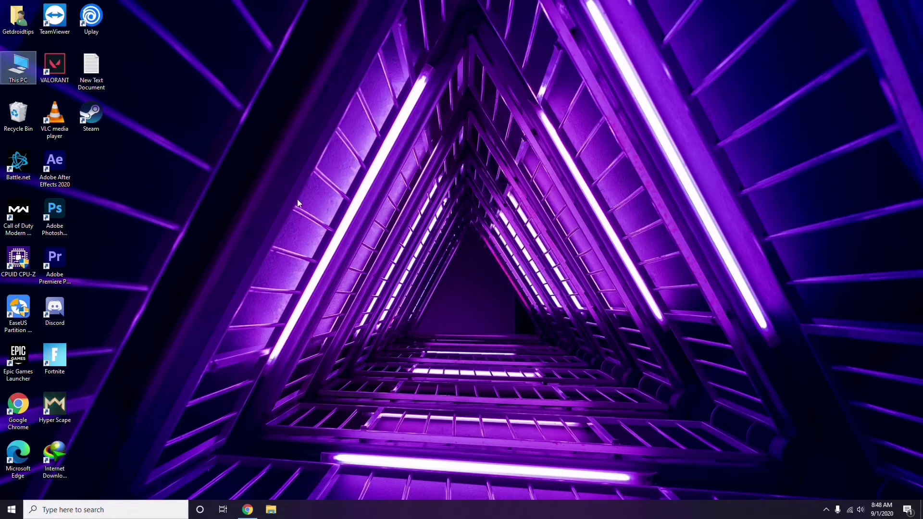
right_click(194, 124)
click(207, 170)
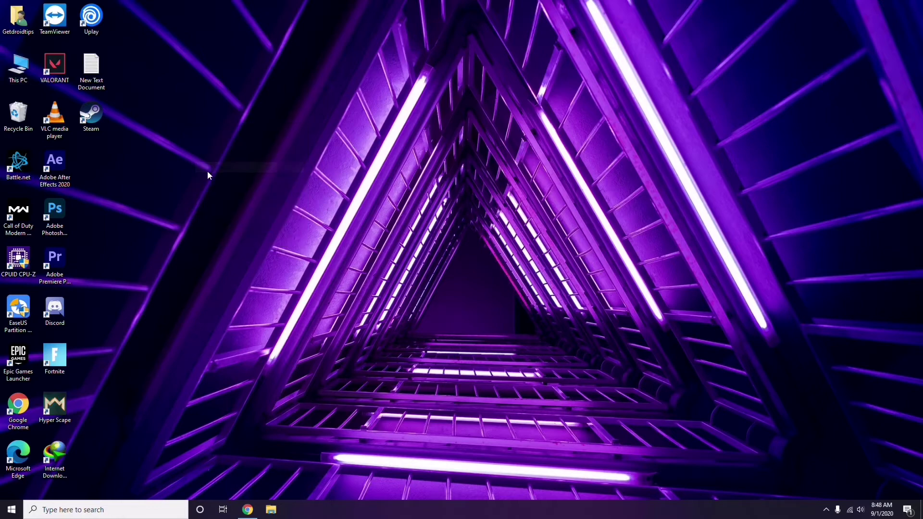
- Open Steam, disable the Steam Overlay while in-game in its In-Game settings, save the change and close Steam
double_click(93, 124)
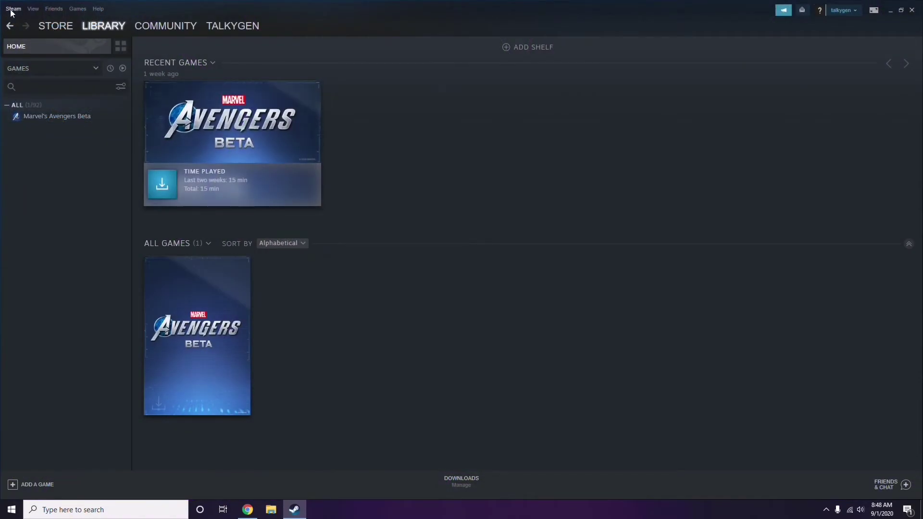
click(12, 9)
click(30, 68)
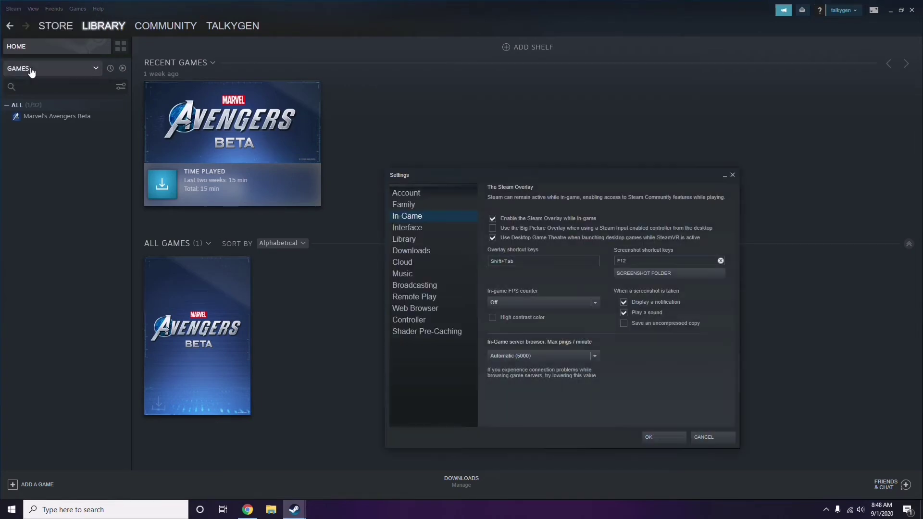
drag(561, 185, 512, 106)
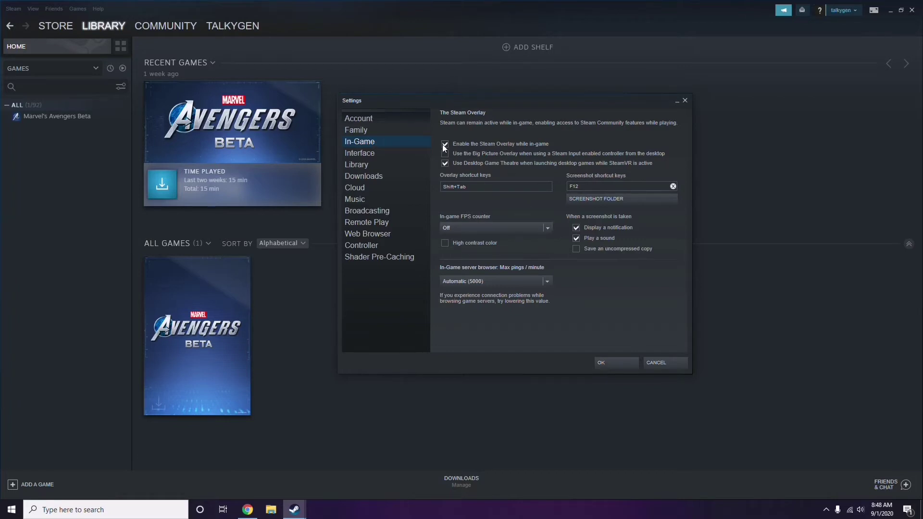
click(491, 146)
click(606, 363)
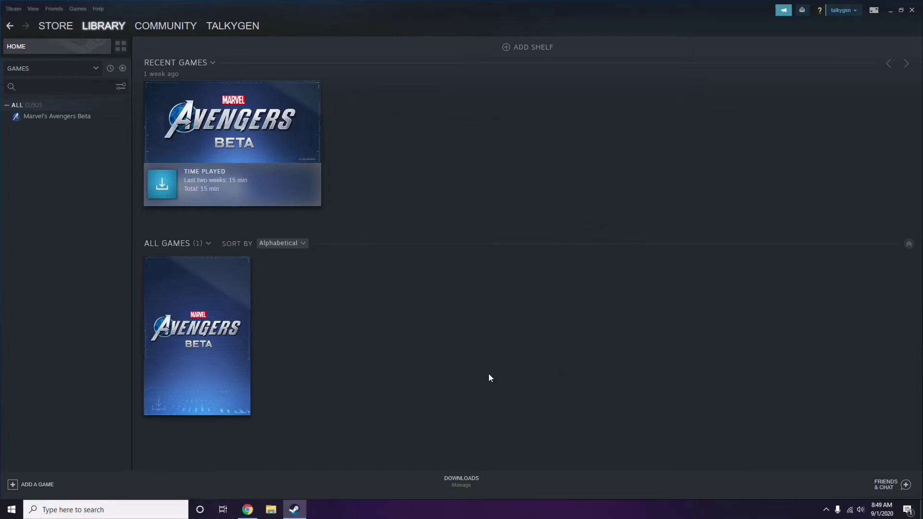
click(912, 10)
right_click(376, 155)
click(400, 197)
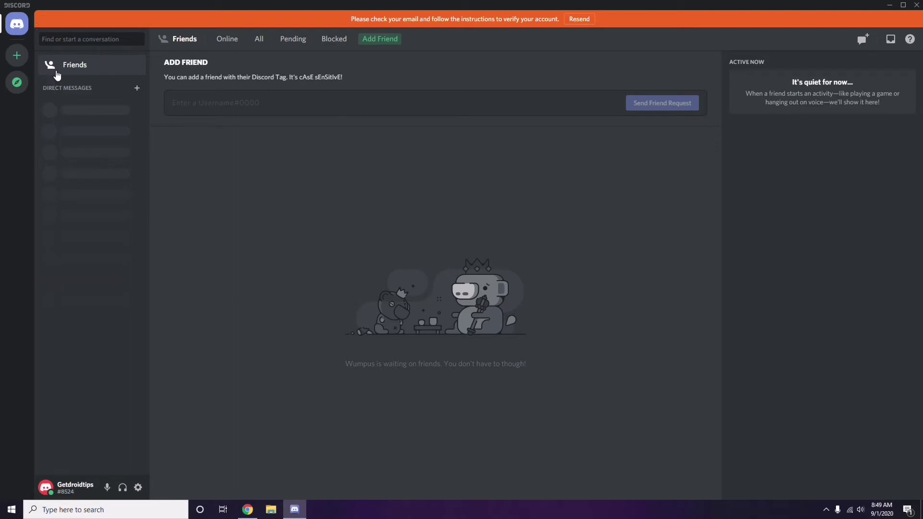
- Disable the OpenH264 Video Codec provided by Cisco Systems, Inc. in Discord's Voice & Video settings
click(138, 489)
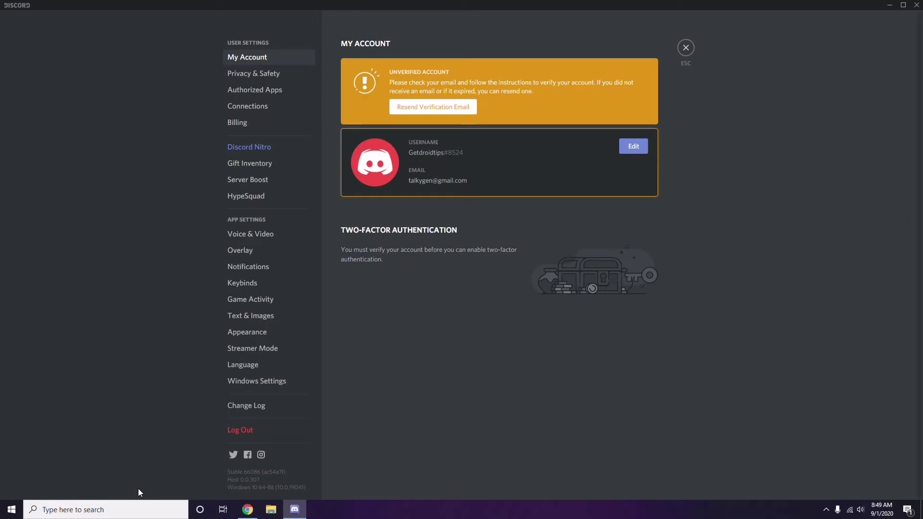
click(246, 235)
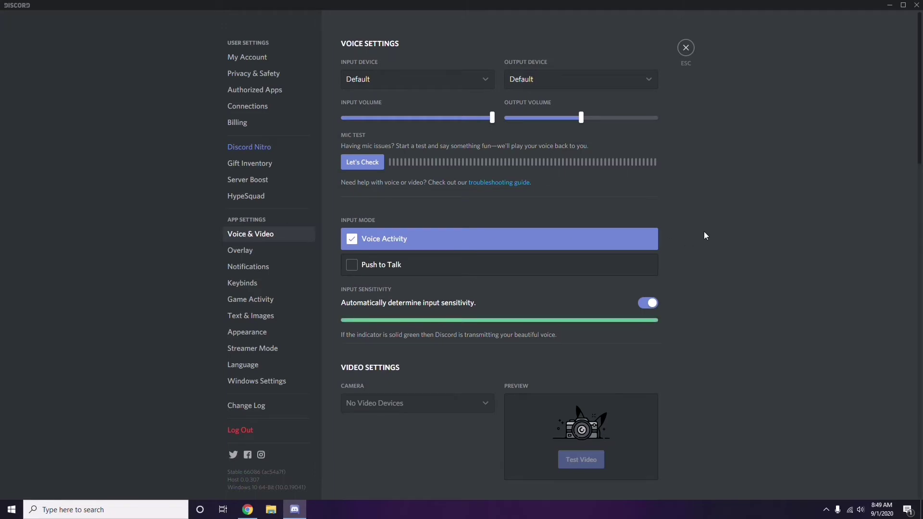
scroll(705, 235, down, 8)
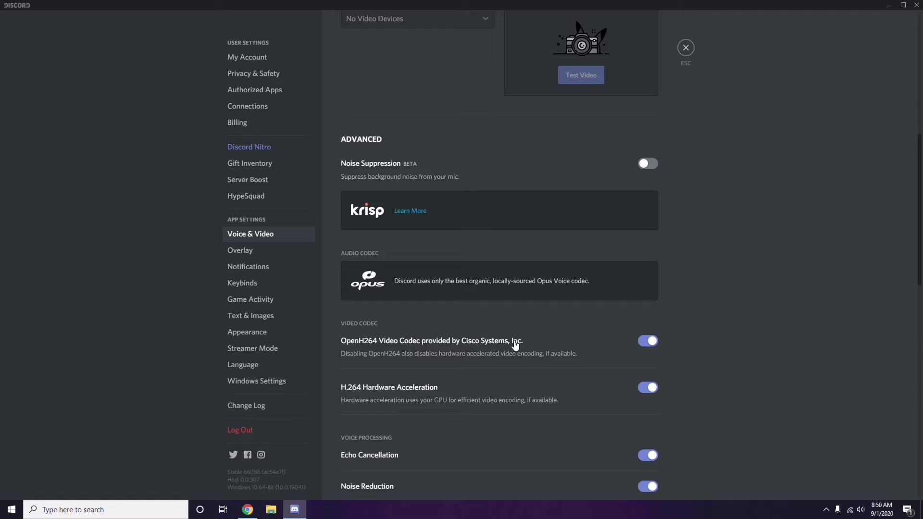
click(645, 341)
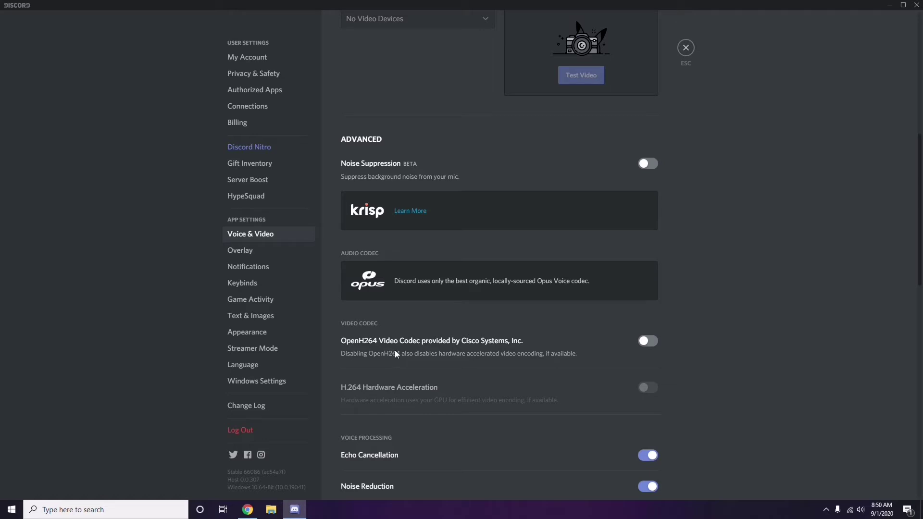
scroll(474, 346, down, 2)
scroll(476, 344, down, 4)
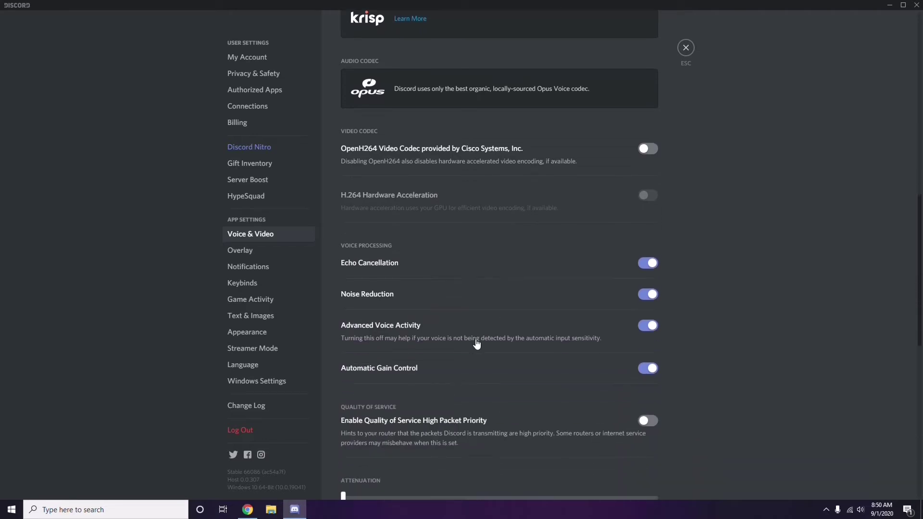
scroll(476, 344, up, 1)
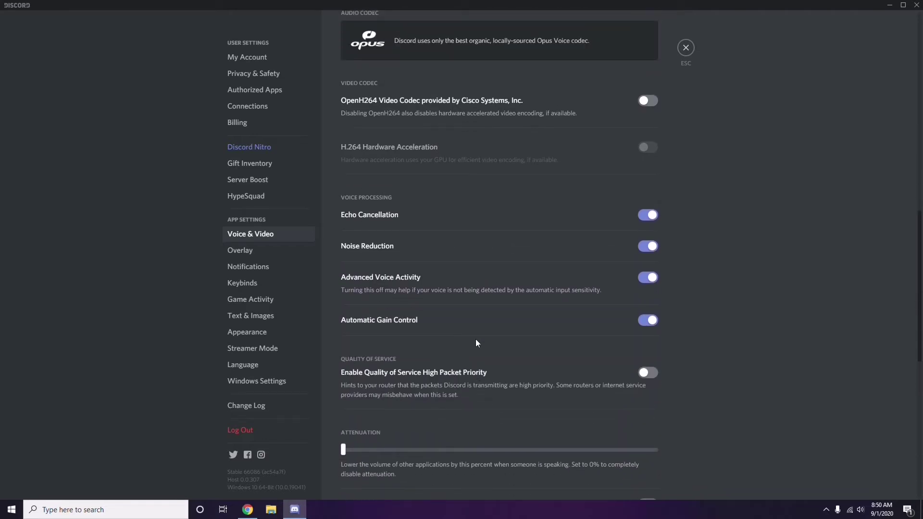
- Disable the in-game overlay in Discord's Overlay settings
click(242, 253)
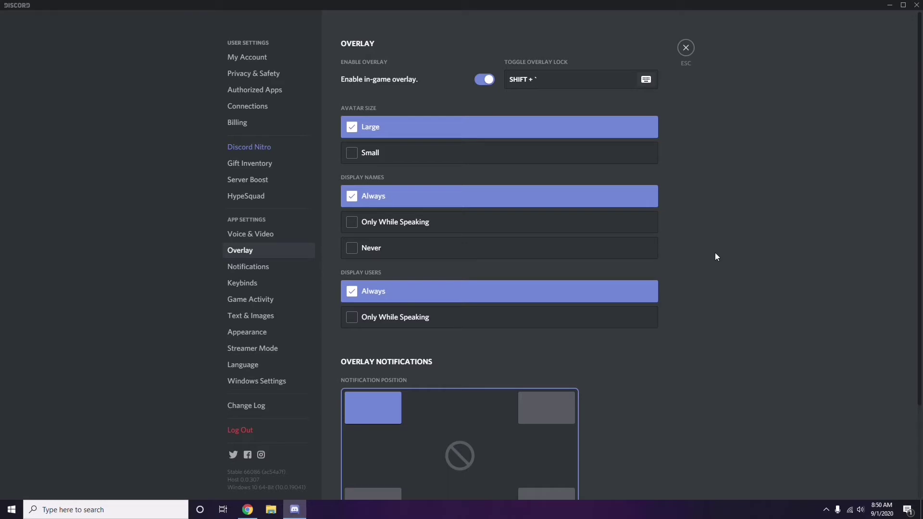
scroll(716, 256, down, 1)
scroll(716, 257, up, 1)
click(482, 81)
- Turn off Hardware Acceleration in Discord's Appearance settings, accept the relaunch and minimize the restarted window
click(253, 335)
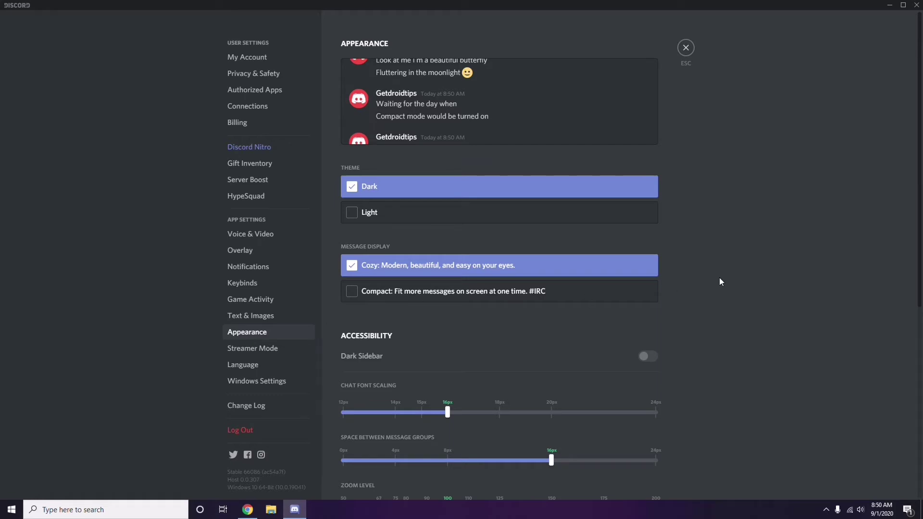
scroll(720, 282, down, 7)
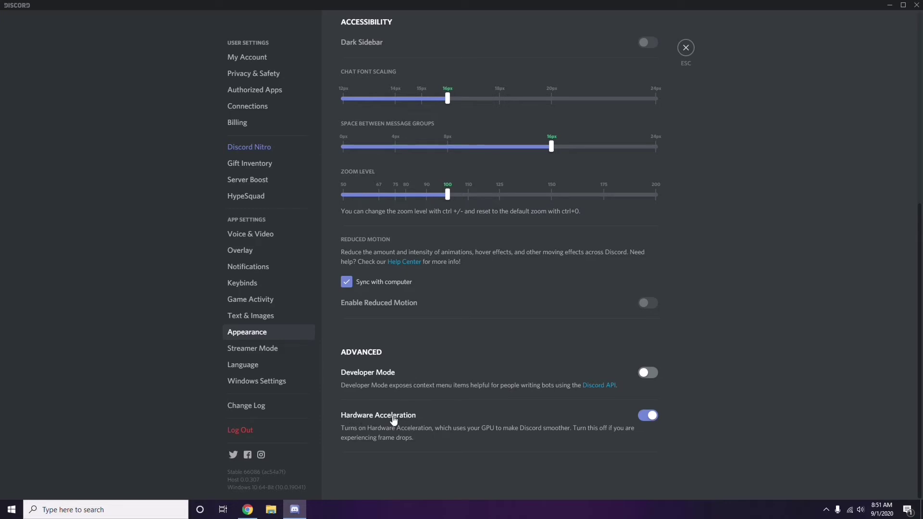
click(645, 416)
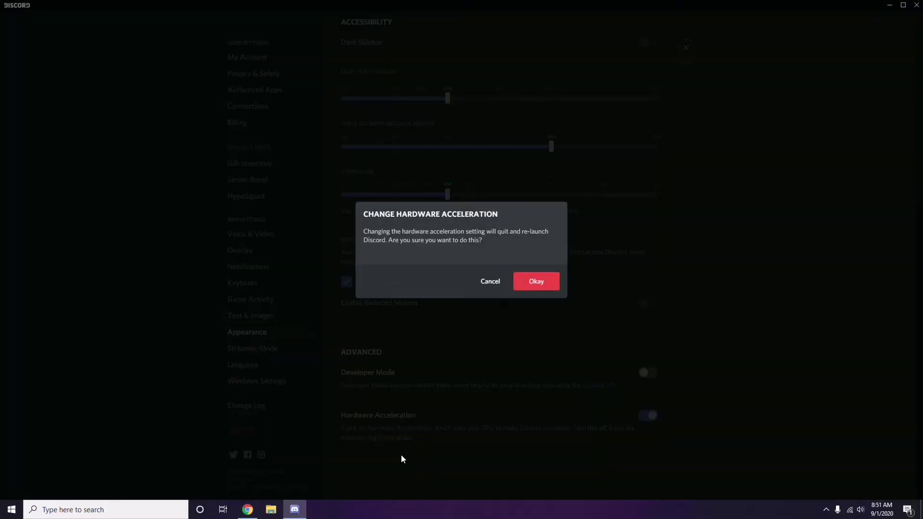
click(527, 283)
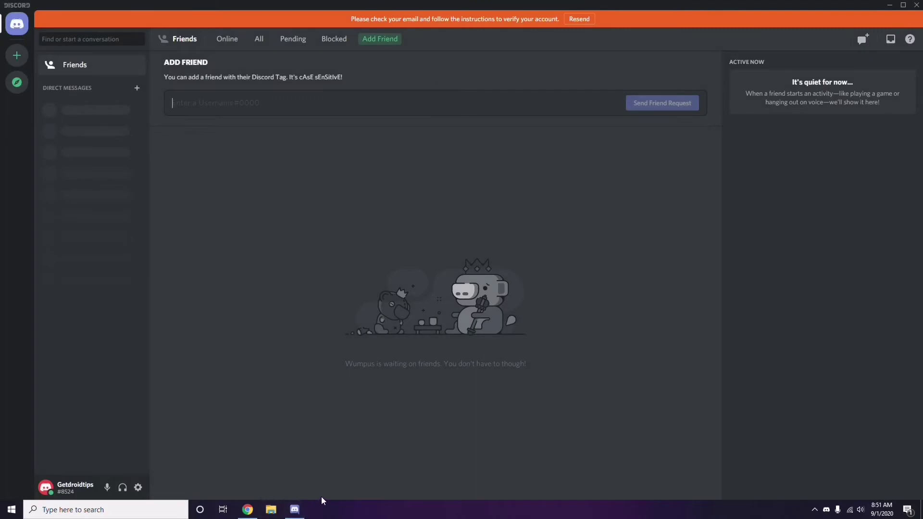
click(890, 5)
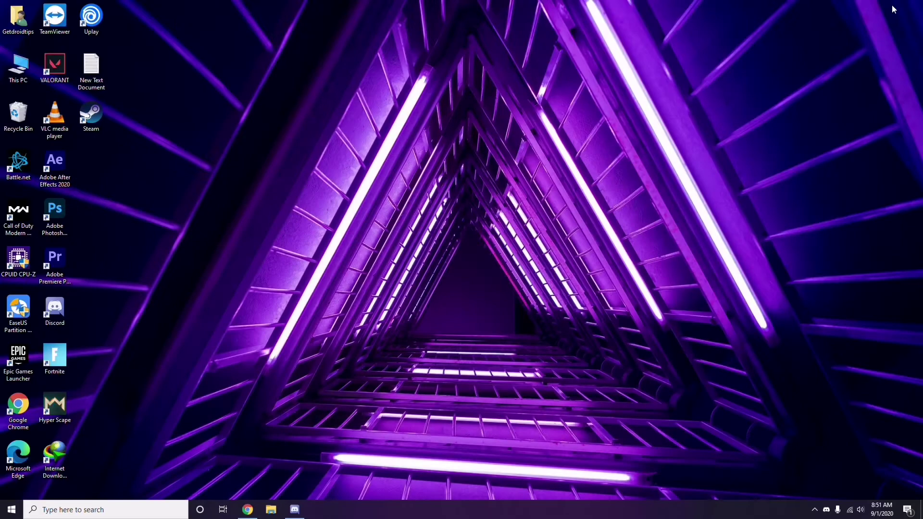
right_click(366, 123)
click(391, 166)
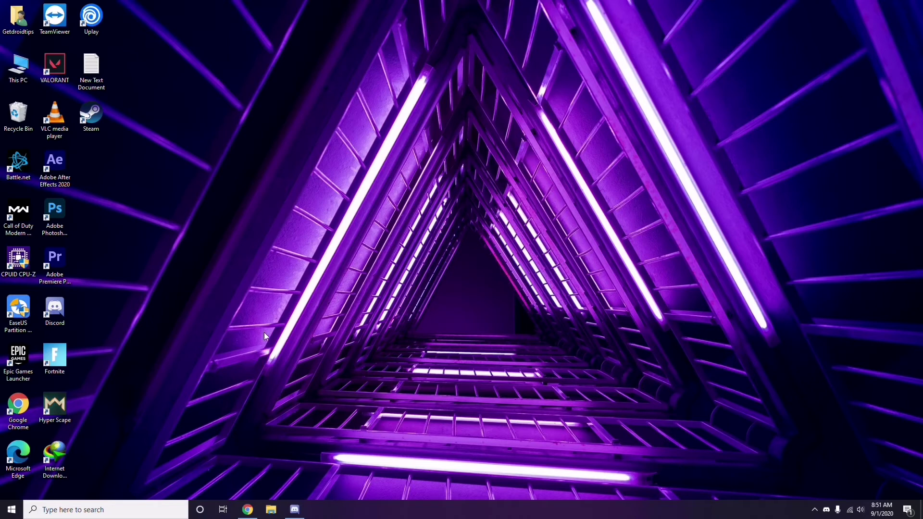
- Open the Windows Update settings to check the update status, close them and refresh the desktop
click(75, 513)
text(w)
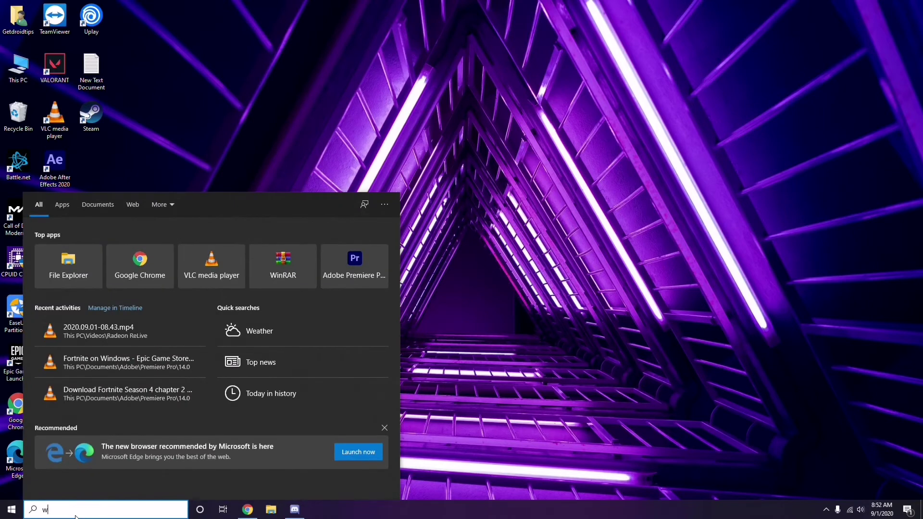
text(indows)
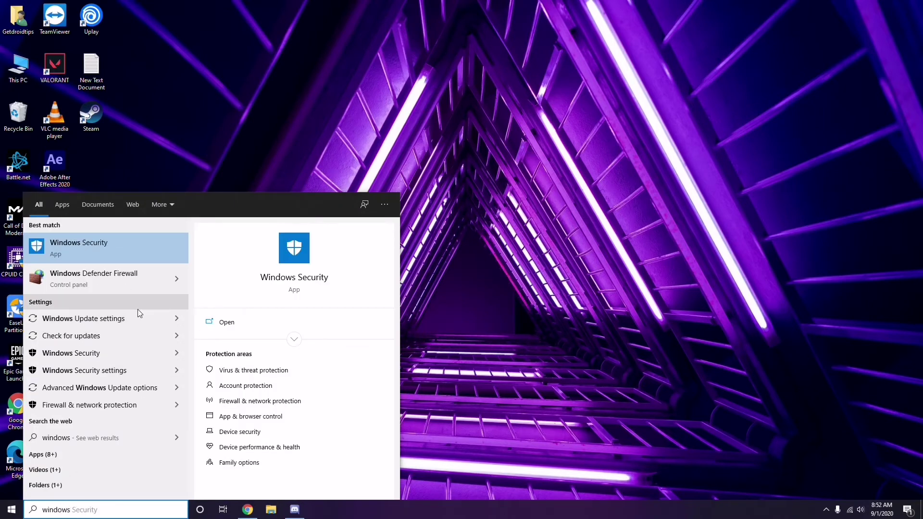
click(116, 319)
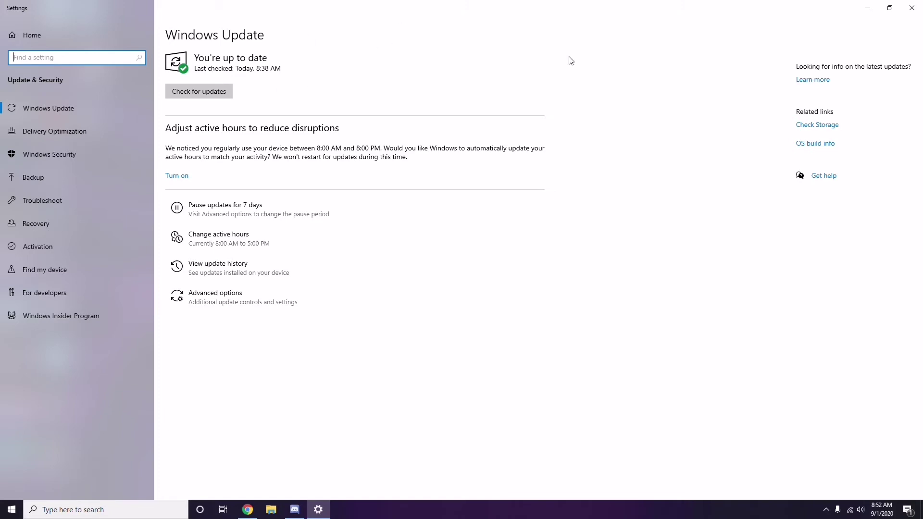
click(912, 8)
right_click(389, 83)
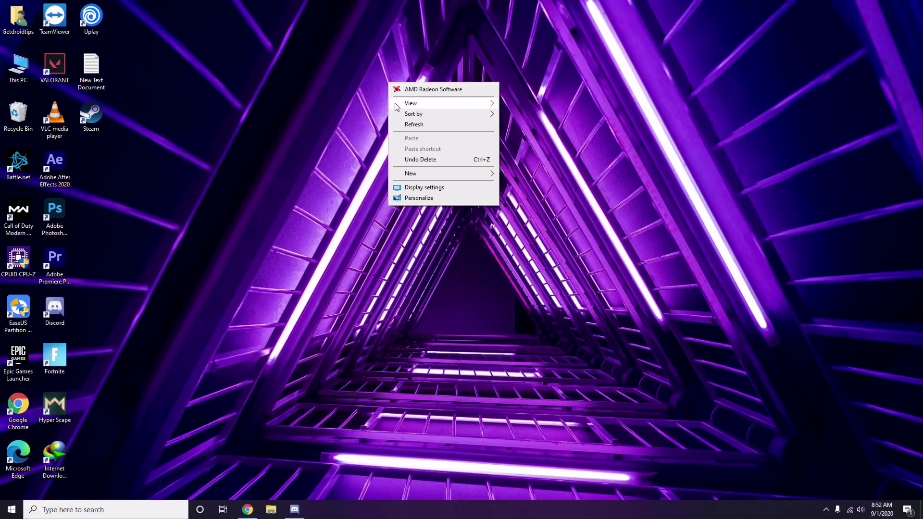
click(401, 126)
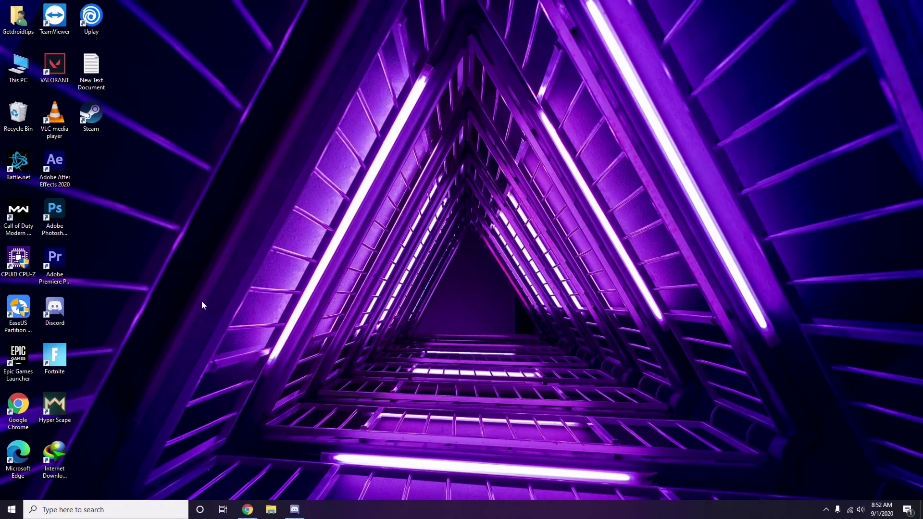
- Open the update history under Update & Security in Windows Settings and bring up the list of installed updates for uninstalling
click(54, 511)
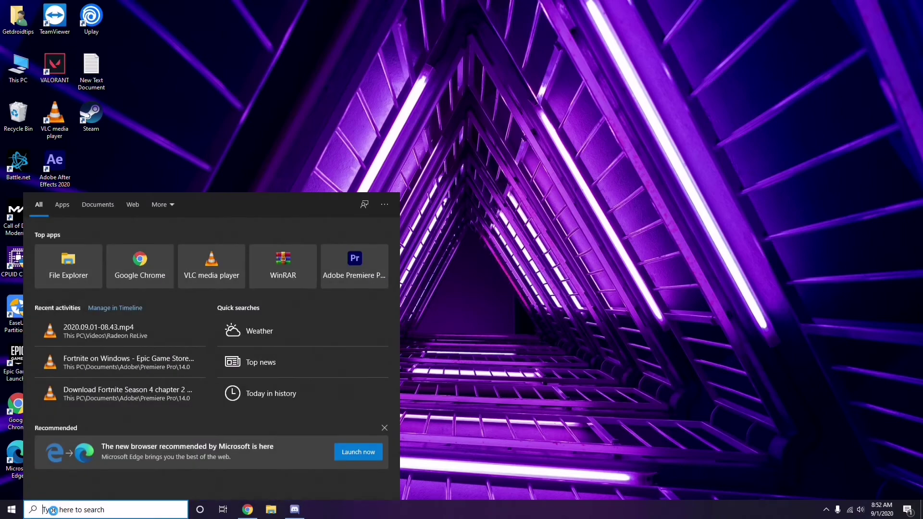
text(settings)
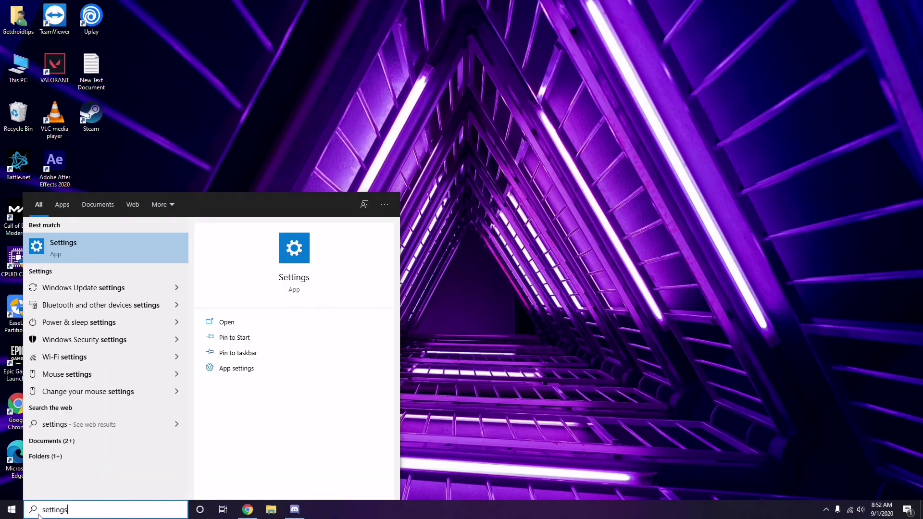
click(102, 251)
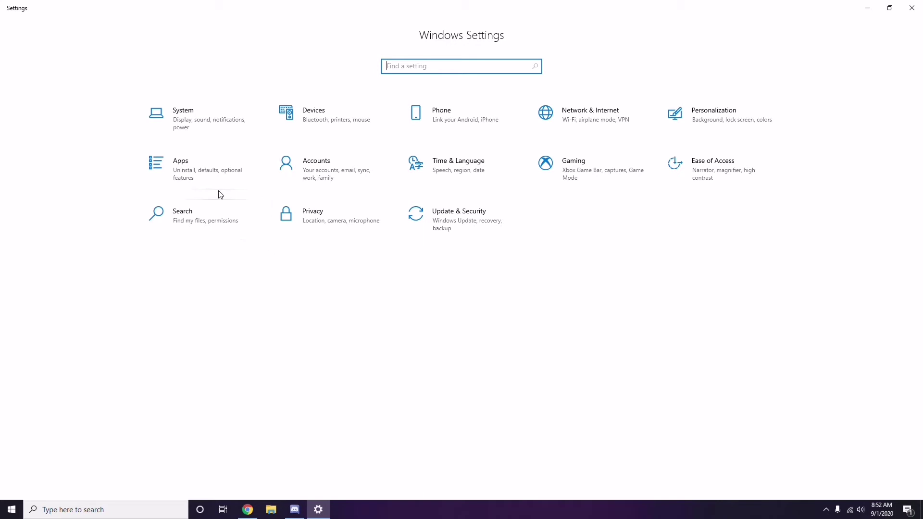
click(461, 228)
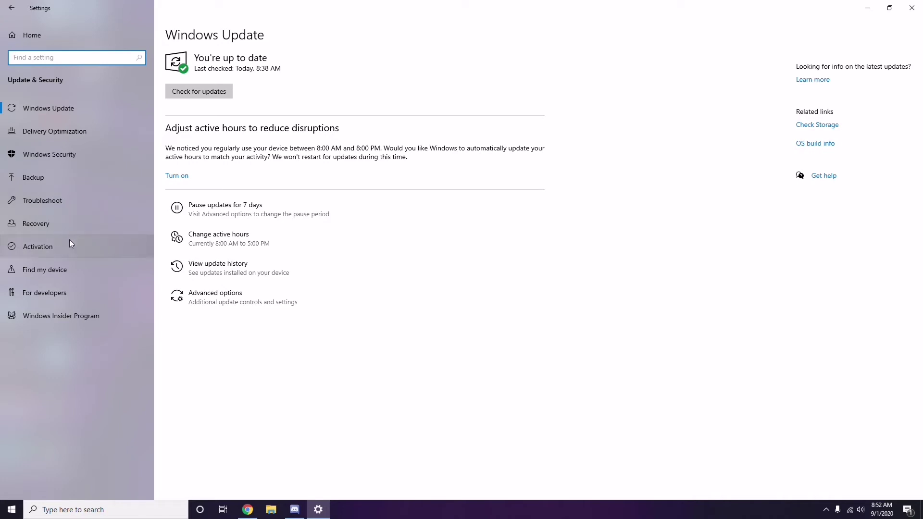
click(219, 270)
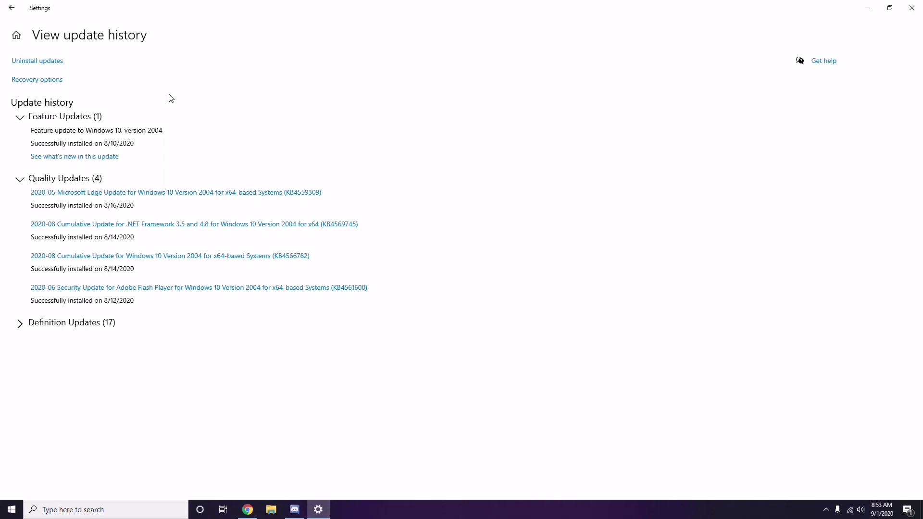
click(46, 64)
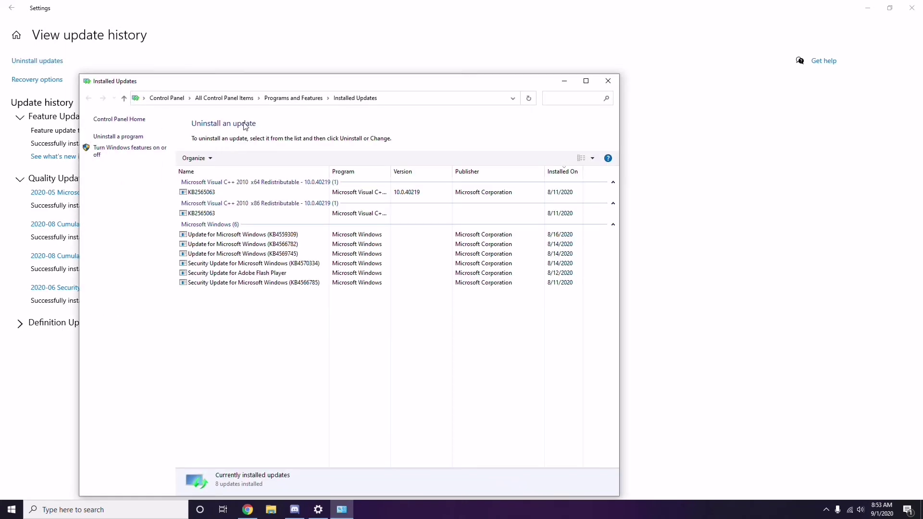
- Show the Uninstall option for the Visual C++ 2010 x64 update KB2565063, dismiss it and close the Settings and Installed Updates windows
right_click(212, 194)
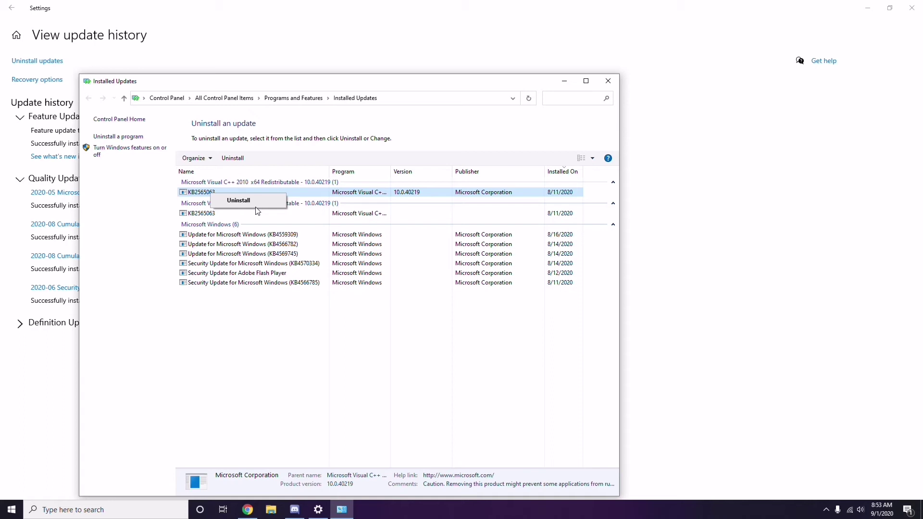
click(633, 181)
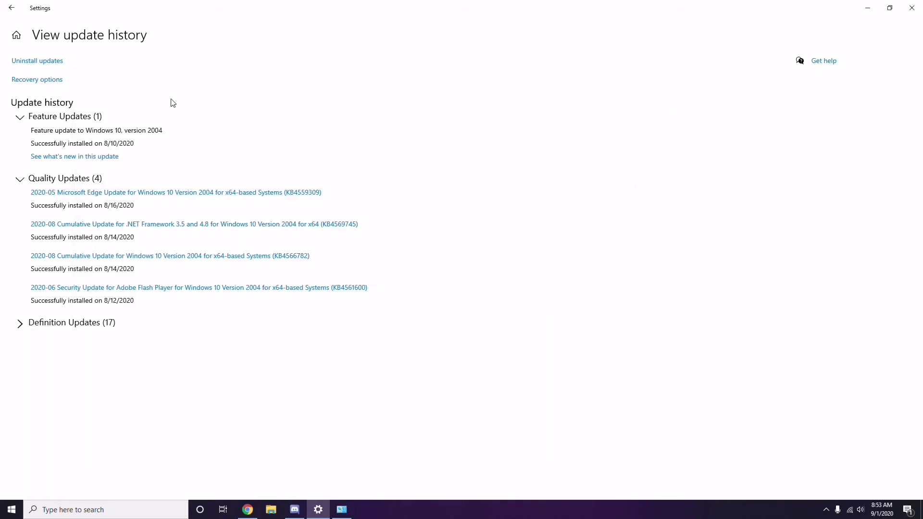
click(12, 7)
click(12, 8)
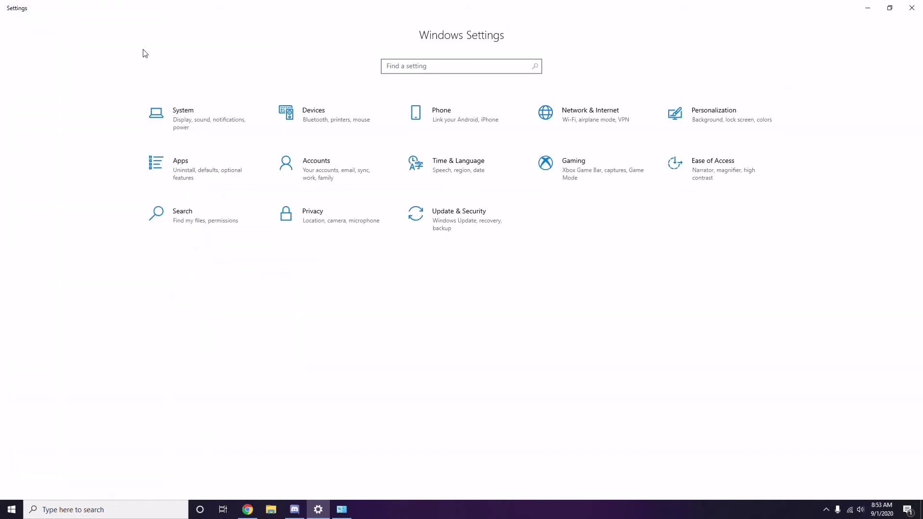
click(912, 9)
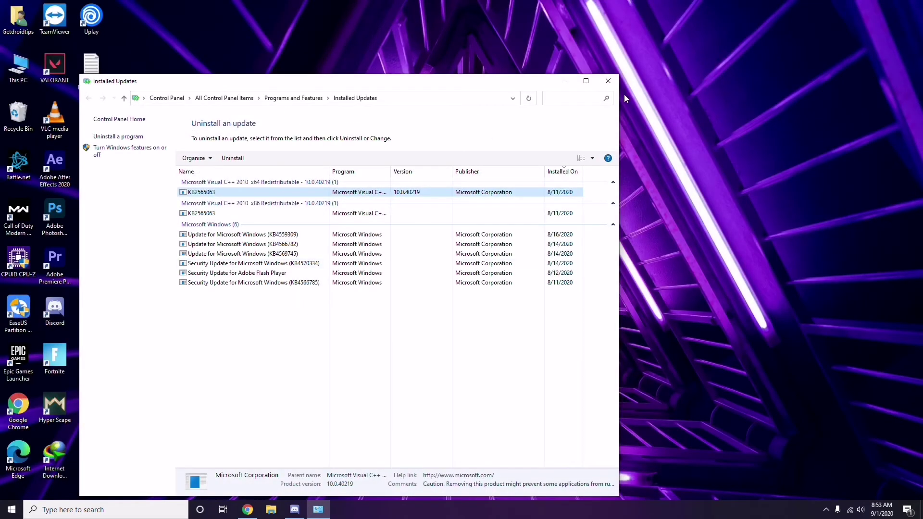
click(607, 81)
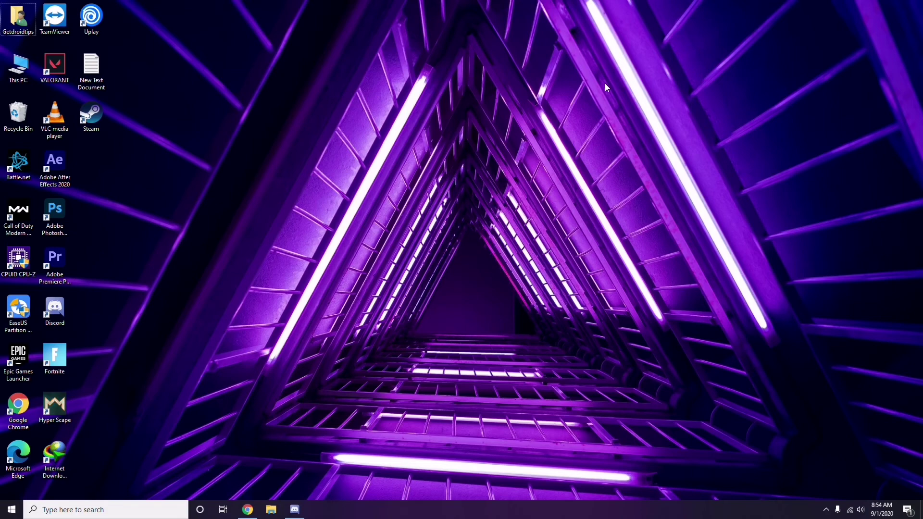
- Open the user's temporary files folder by running %temp%
key(super+r)
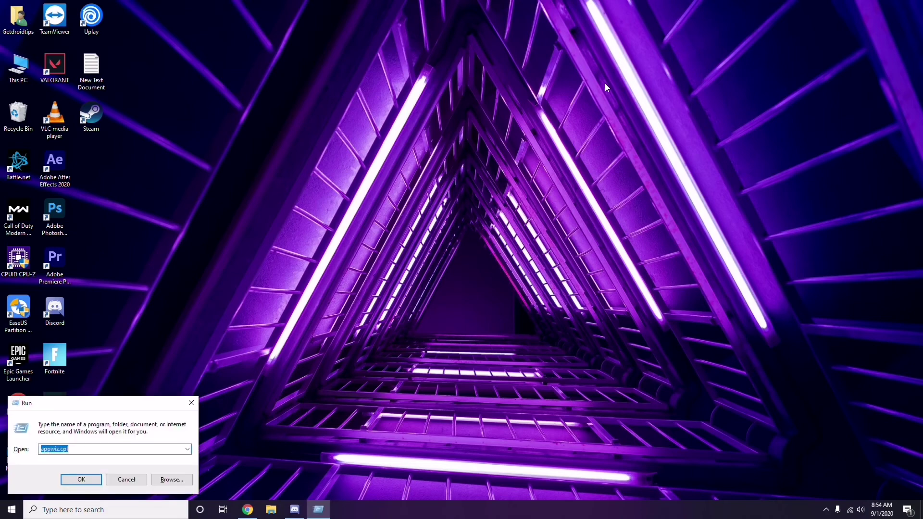
key(BackSpace)
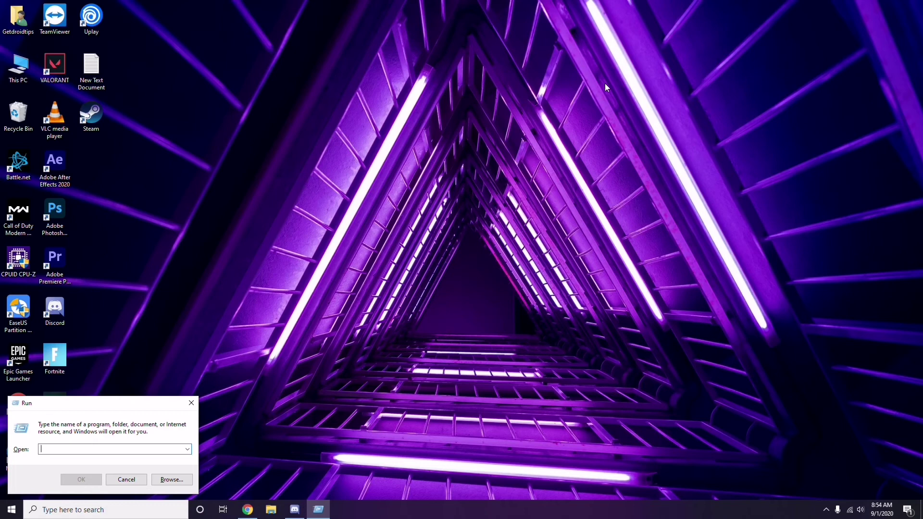
text(s)
key(BackSpace)
text(%)
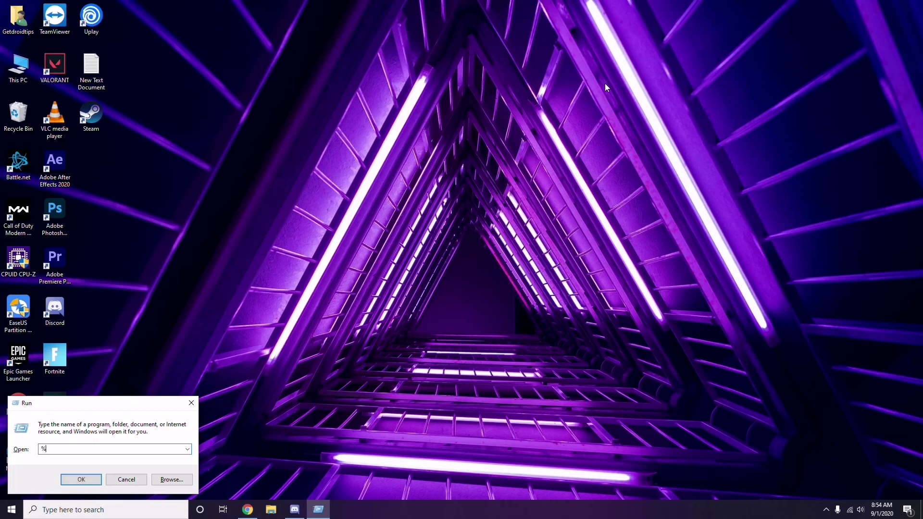
text(temp%)
click(81, 480)
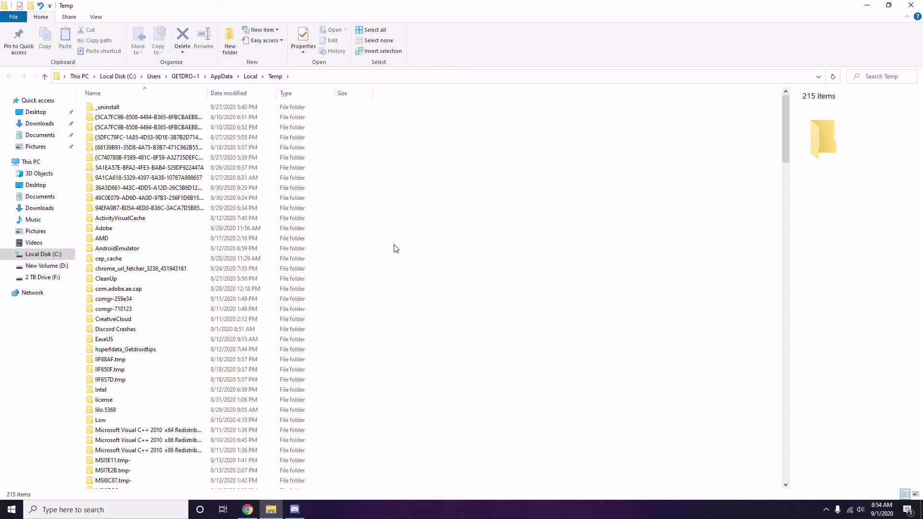
- Select all items in the Temp folder, clear the selection and close the folder window
key(ctrl+a)
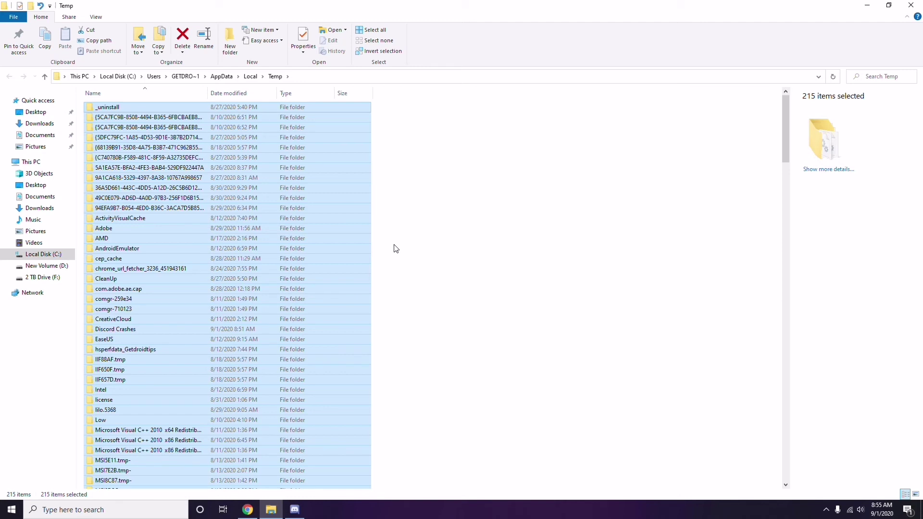
click(446, 245)
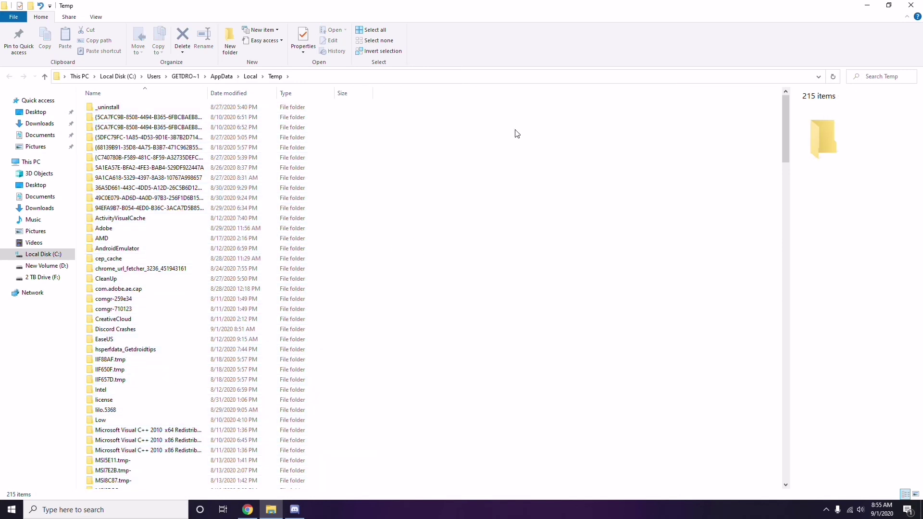
click(911, 5)
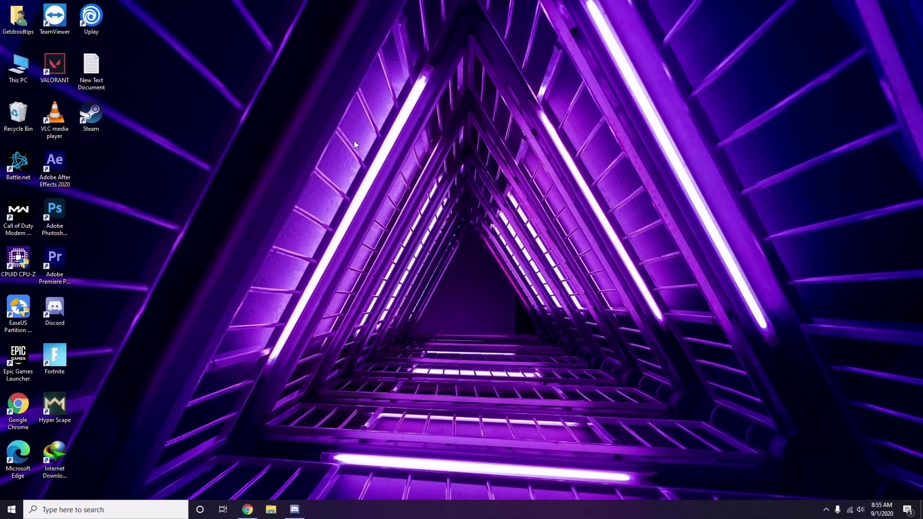
- Refresh the desktop, open AMD Radeon Software to check the driver version and available update, and close it
right_click(353, 140)
click(385, 185)
click(826, 510)
click(844, 450)
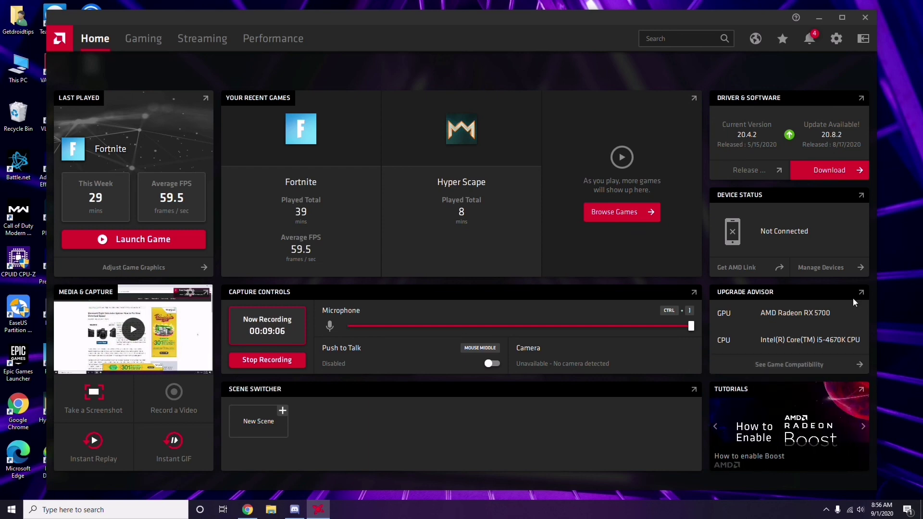
click(870, 21)
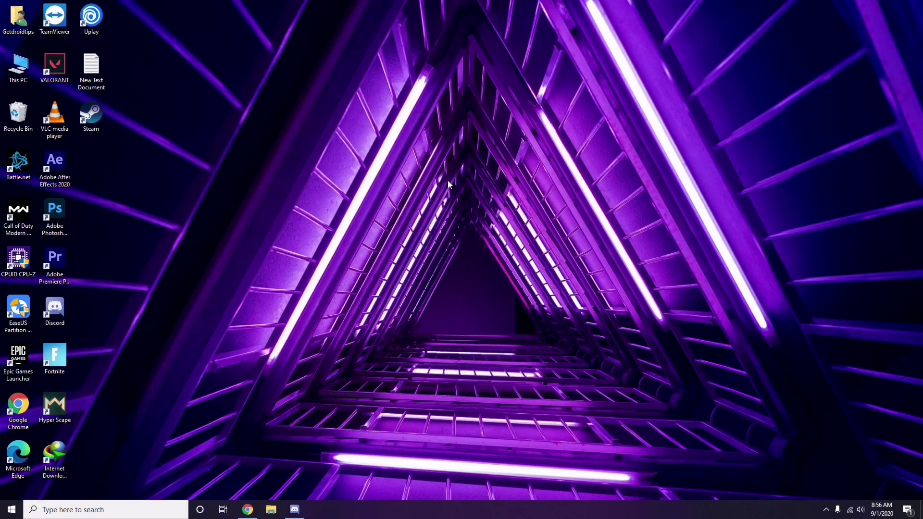
click(12, 510)
click(416, 358)
right_click(254, 221)
click(282, 263)
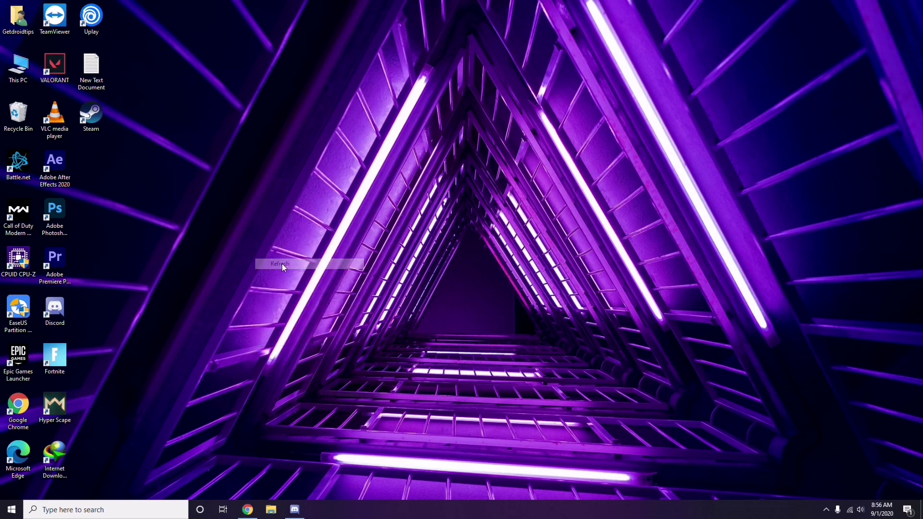